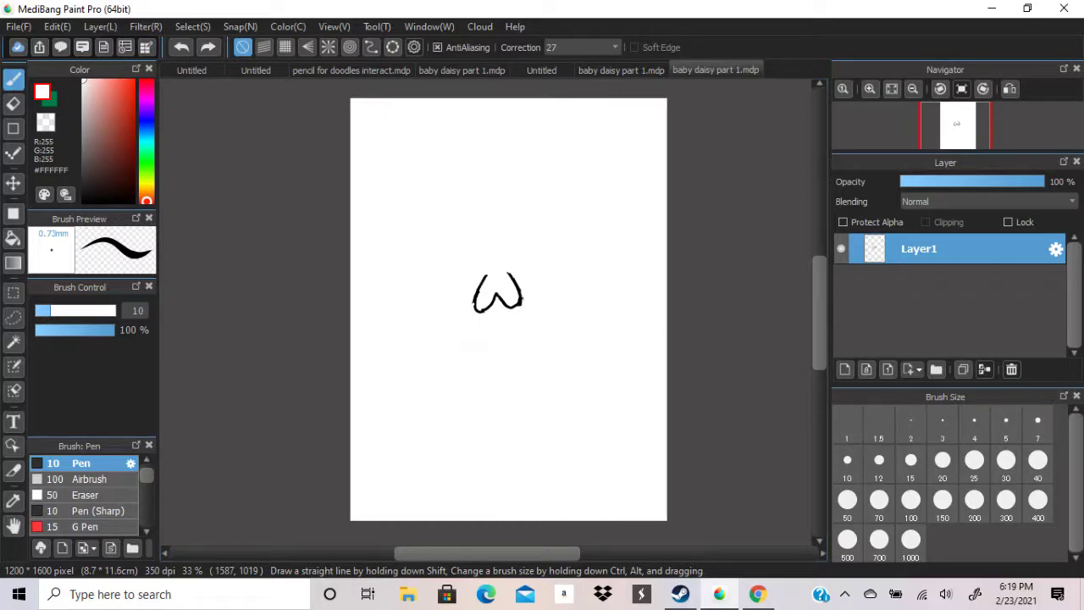
Draw the inner and outer outlines of the long side hair locks on both sides of the fringe
left_click_drag(522, 292, 591, 269)
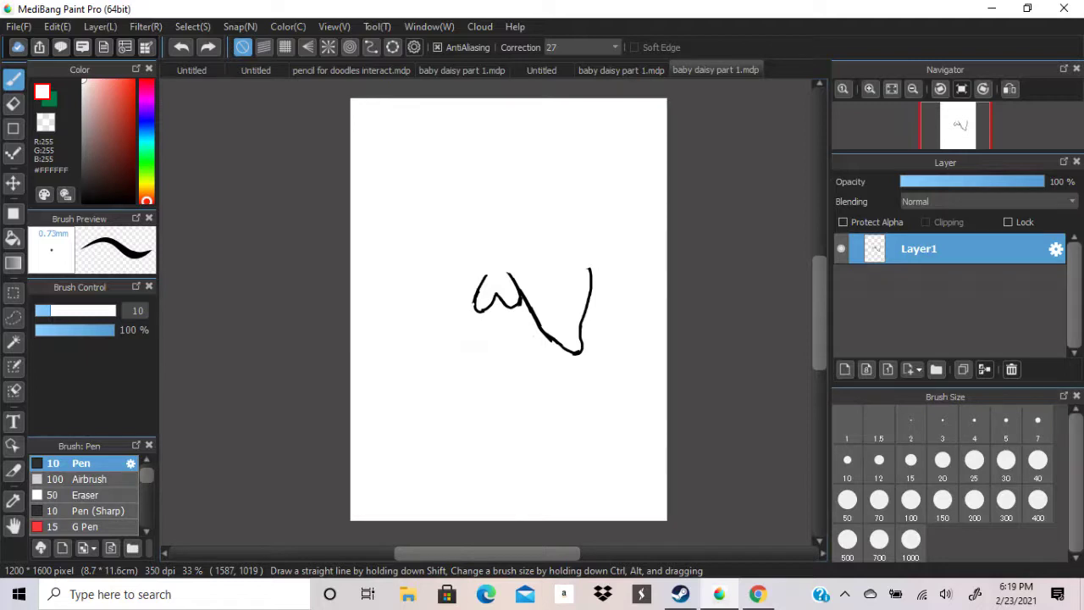
left_click_drag(472, 307, 405, 263)
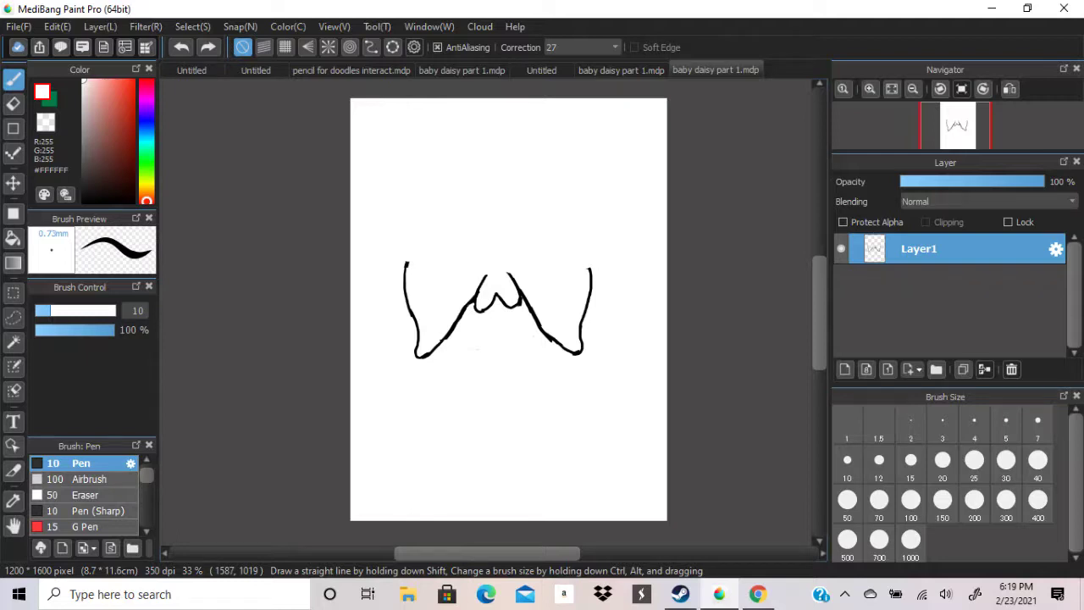
Draw a round pacifier with a curved rim below the fringe and join it to both hair locks with curved cheek lines
left_click_drag(498, 357, 494, 358)
left_click_drag(483, 362, 514, 362)
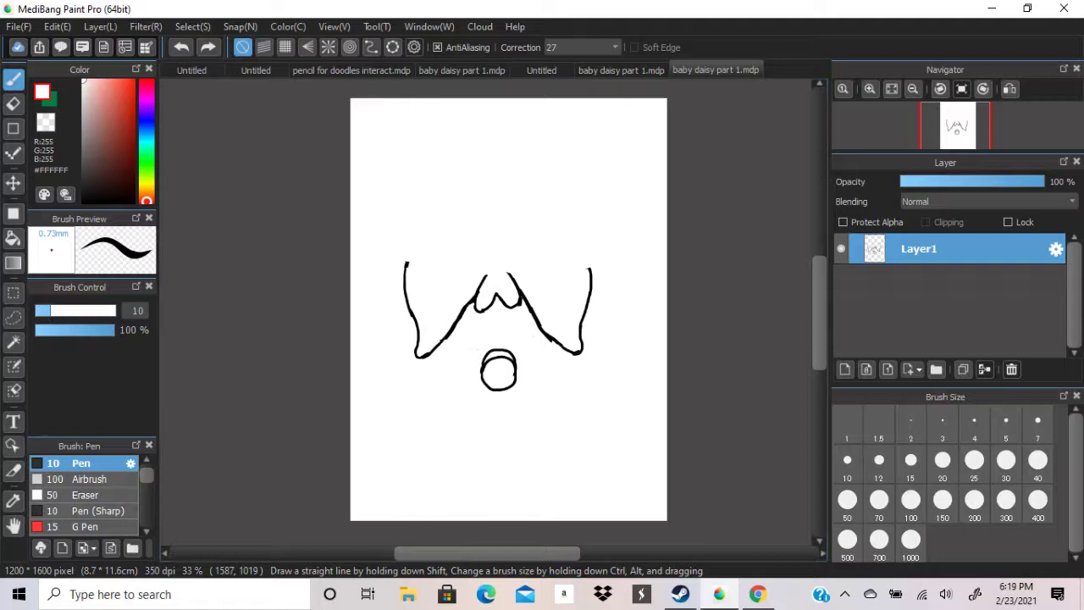
left_click_drag(517, 373, 557, 345)
left_click_drag(441, 341, 481, 370)
Draw two arched eyes above the pacifier and add the pupils inside them
left_click_drag(514, 348, 535, 348)
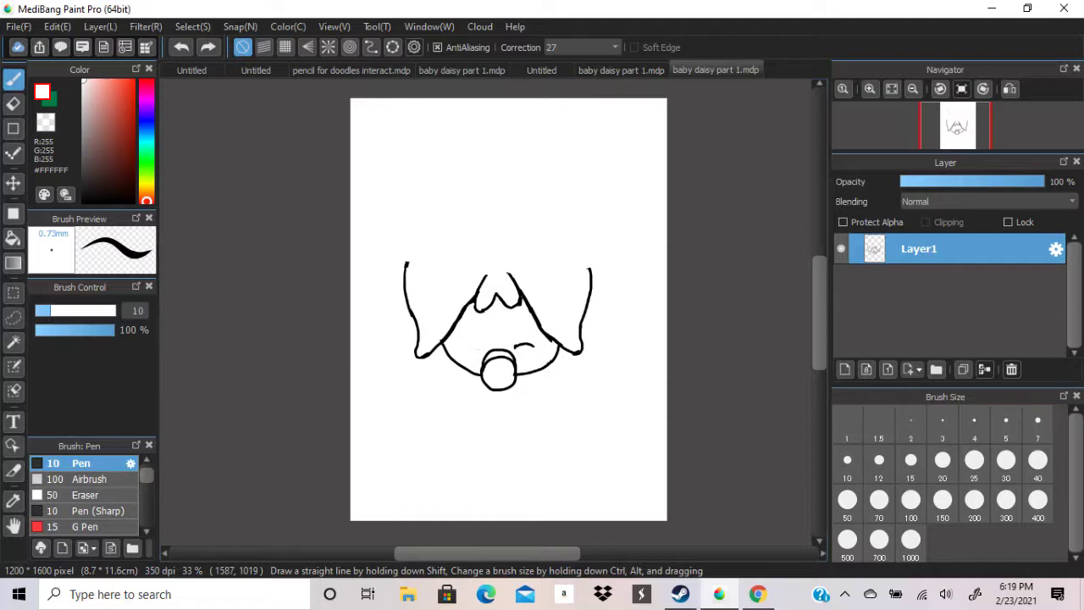
left_click_drag(459, 350, 484, 350)
left_click_drag(514, 343, 534, 342)
left_click_drag(462, 348, 482, 346)
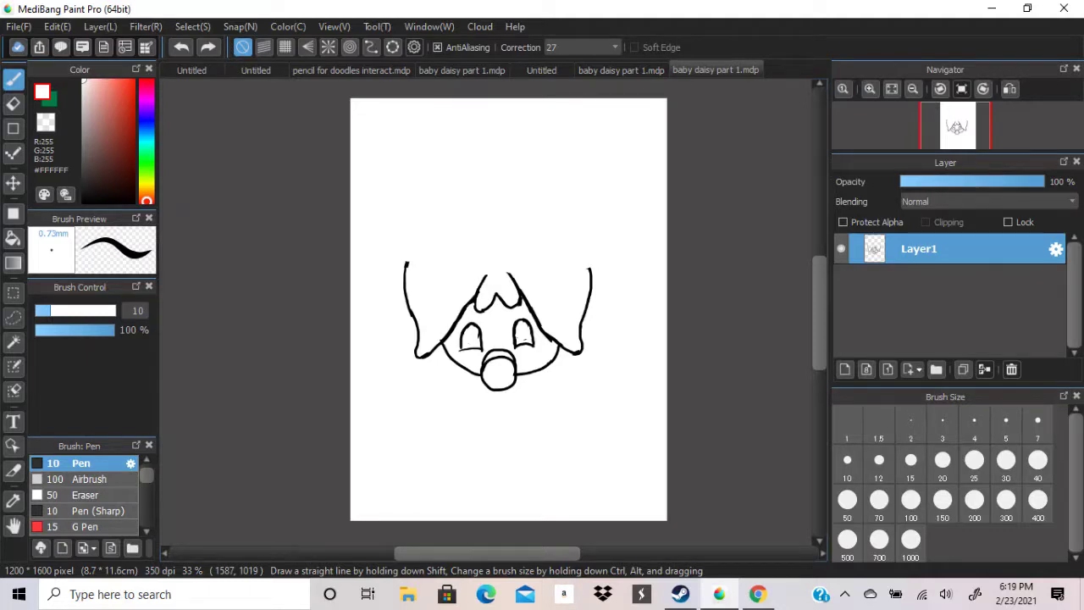
left_click_drag(518, 324, 525, 330)
left_click_drag(468, 329, 475, 336)
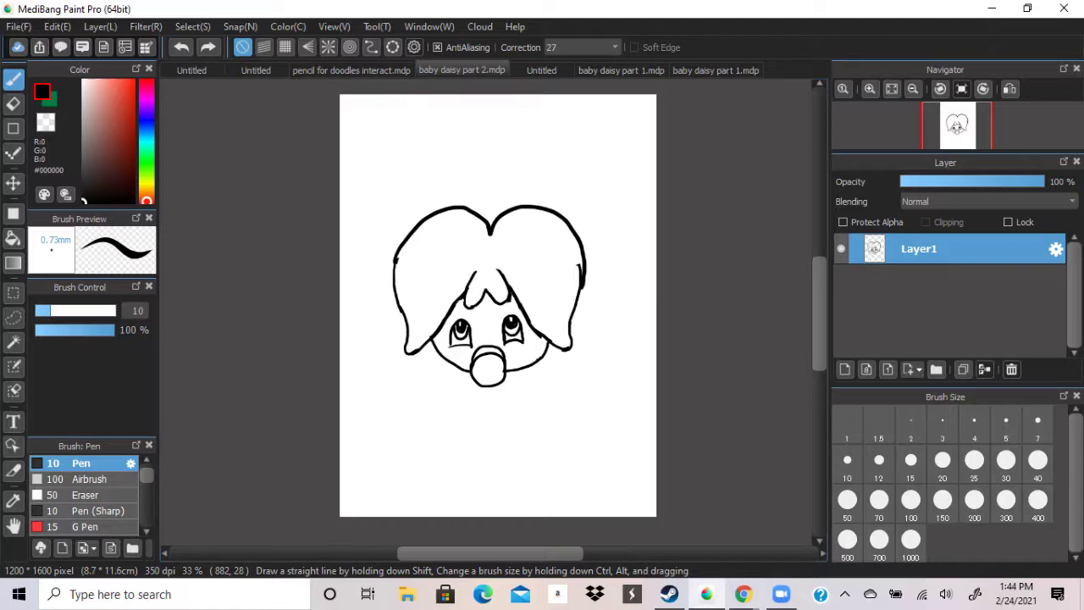
Undo the last two strokes and redraw the parting at the top of the hair as a rounded notch
key("ctrl+z")
key("ctrl+z")
left_click_drag(486, 218, 503, 215)
Draw a large three-pointed crown above the hair, from its short base edges up to the points
left_click_drag(563, 218, 593, 214)
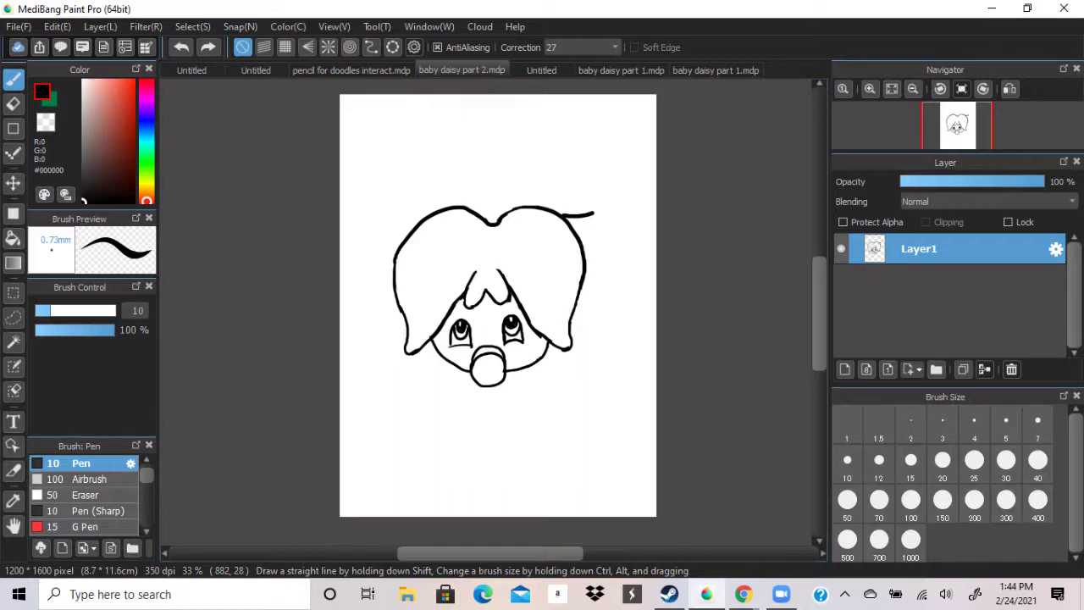
left_click_drag(387, 219, 415, 224)
left_click_drag(385, 221, 403, 136)
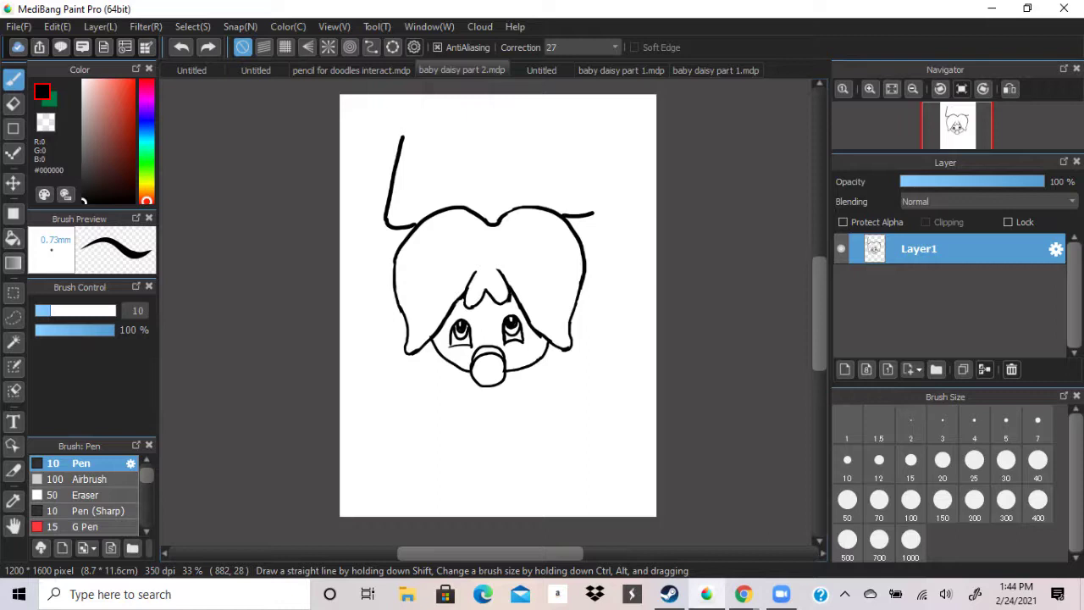
left_click_drag(403, 135, 461, 181)
left_click_drag(462, 181, 491, 109)
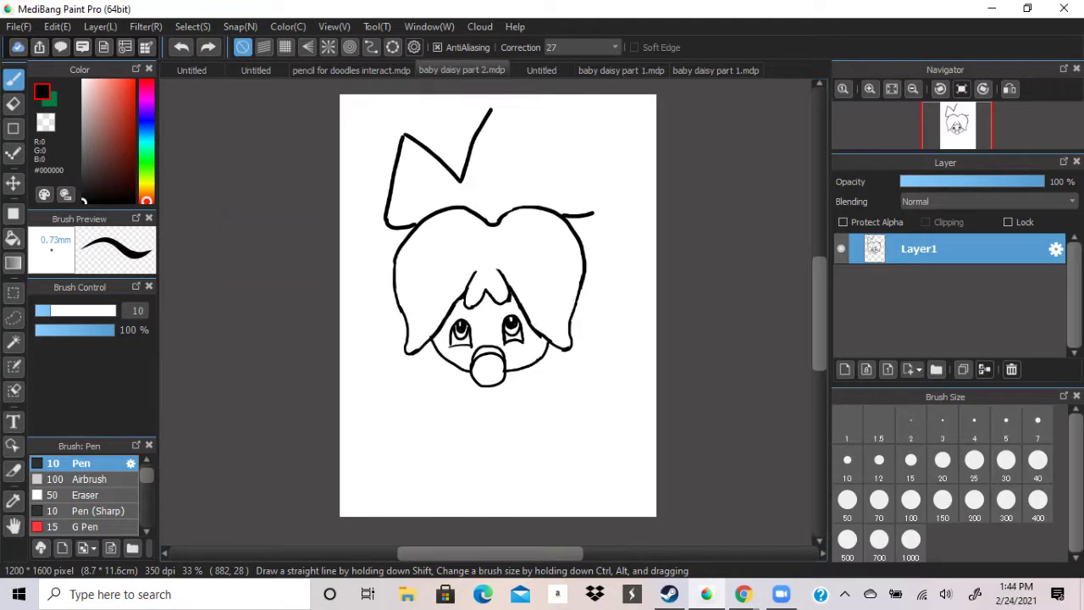
left_click_drag(491, 108, 523, 176)
left_click_drag(521, 174, 569, 122)
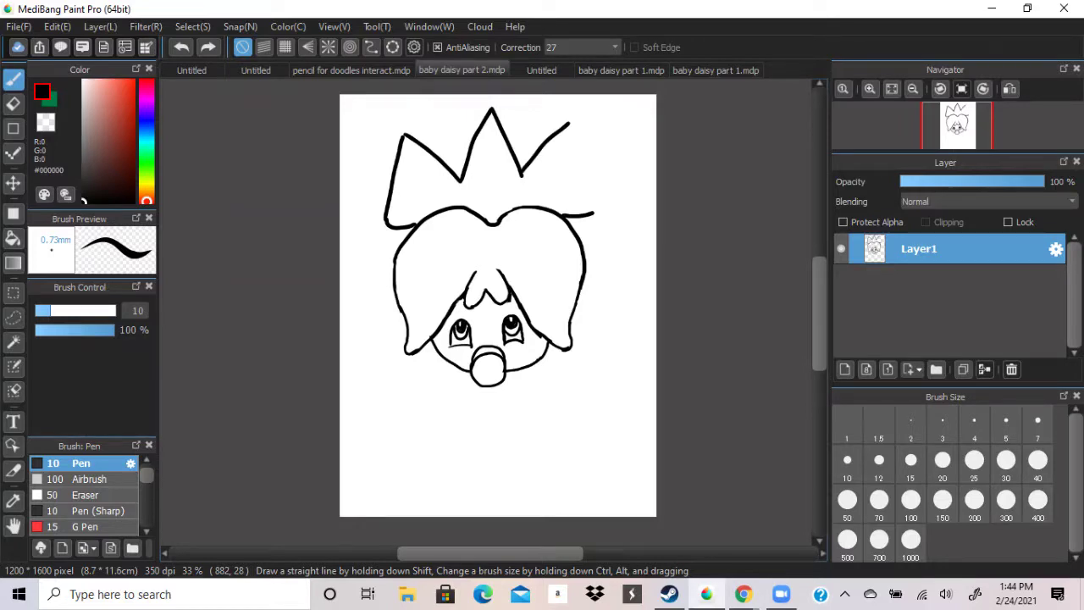
left_click_drag(569, 123, 589, 213)
left_click_drag(459, 177, 463, 185)
Add eyelashes at the outer corners of both eyes and draw small ears on both sides of the face
left_click_drag(448, 328, 456, 316)
left_click_drag(517, 309, 522, 317)
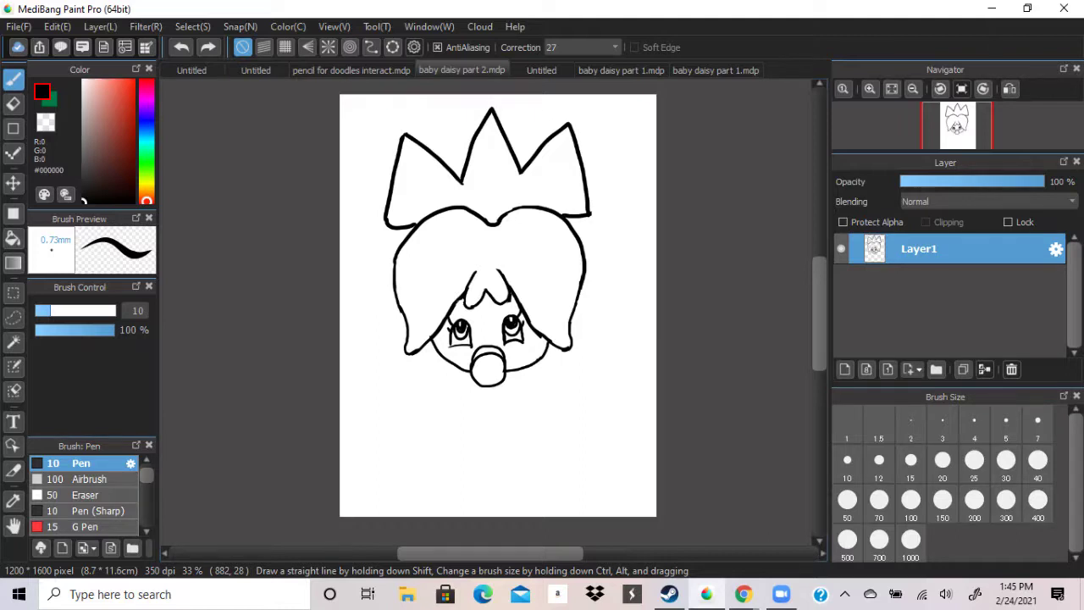
left_click_drag(438, 343, 433, 358)
left_click_drag(547, 341, 556, 353)
left_click_drag(432, 357, 459, 371)
left_click_drag(553, 350, 534, 366)
Rework the left ear, undoing stray strokes and redrawing the short lines between the hair lock and the cheek
key("ctrl+z")
left_click_drag(430, 336, 449, 359)
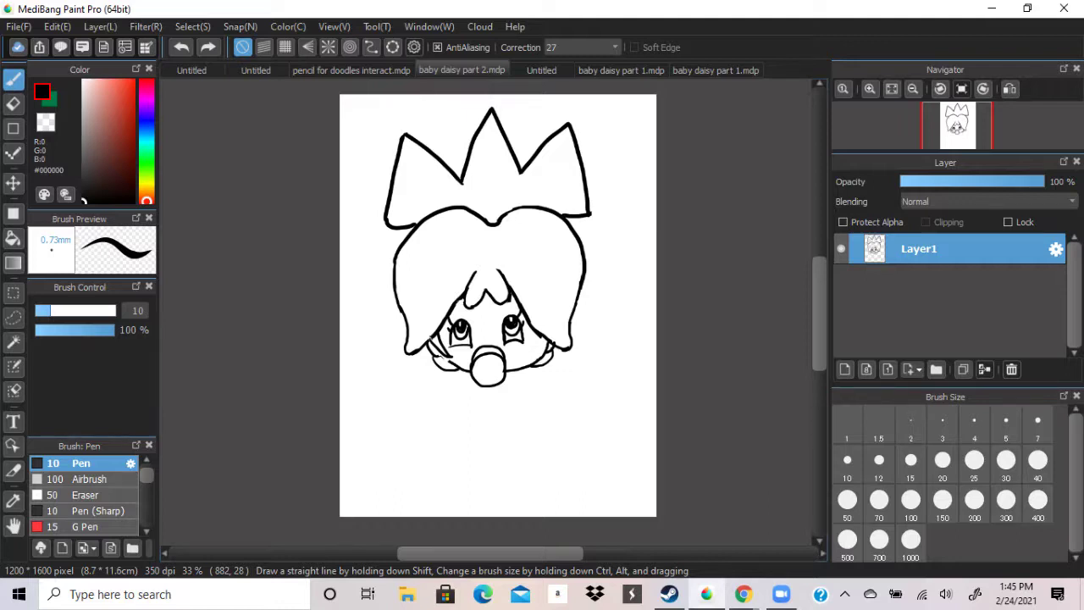
key("ctrl+z")
left_click_drag(428, 337, 437, 347)
left_click_drag(438, 352, 452, 363)
left_click_drag(441, 355, 452, 363)
key("ctrl+z")
Draw the collar and rounded puff sleeves on both sides below the pacifier
left_click_drag(473, 372, 465, 383)
left_click_drag(463, 371, 470, 391)
left_click_drag(508, 369, 535, 380)
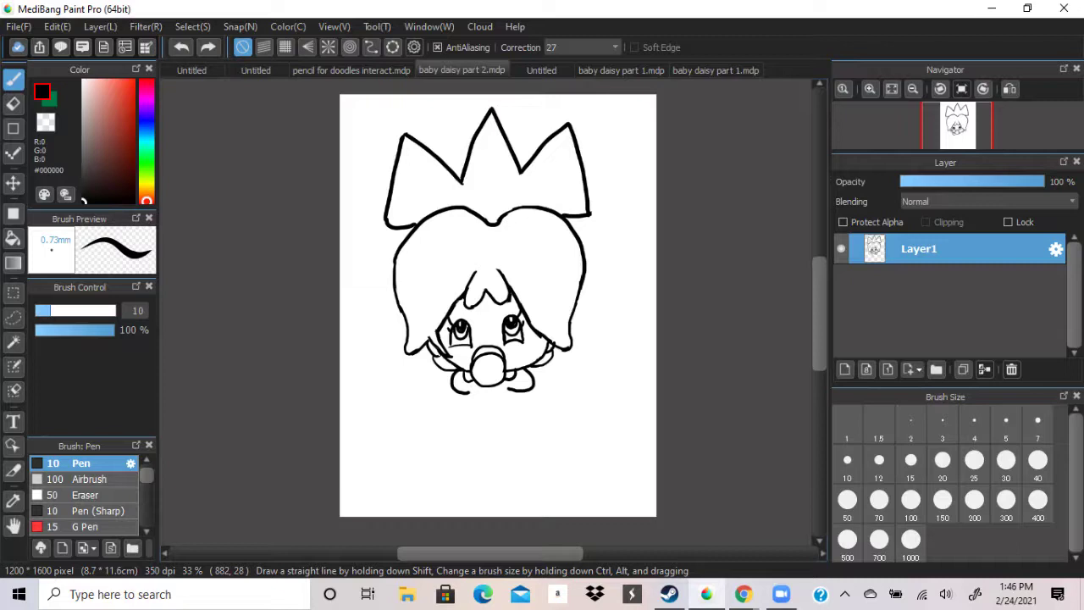
Draw the flared sides of the dress and close its bottom with a straight hem line and a scalloped ruffle
left_click_drag(468, 389, 460, 437)
left_click_drag(508, 388, 523, 437)
left_click_drag(458, 428, 458, 442)
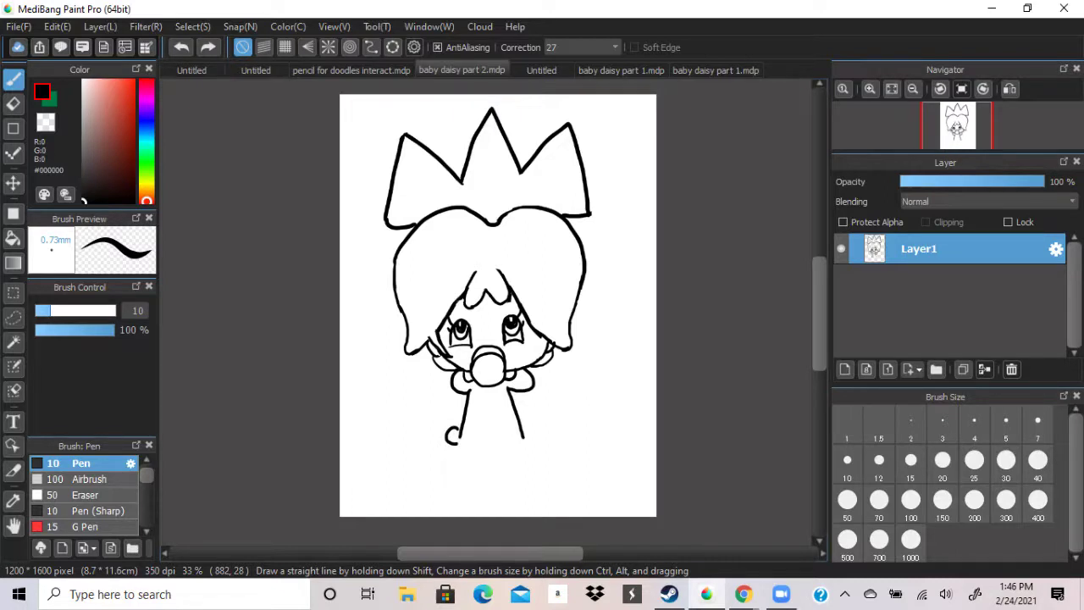
left_click_drag(455, 442, 464, 452)
left_click_drag(468, 447, 537, 437)
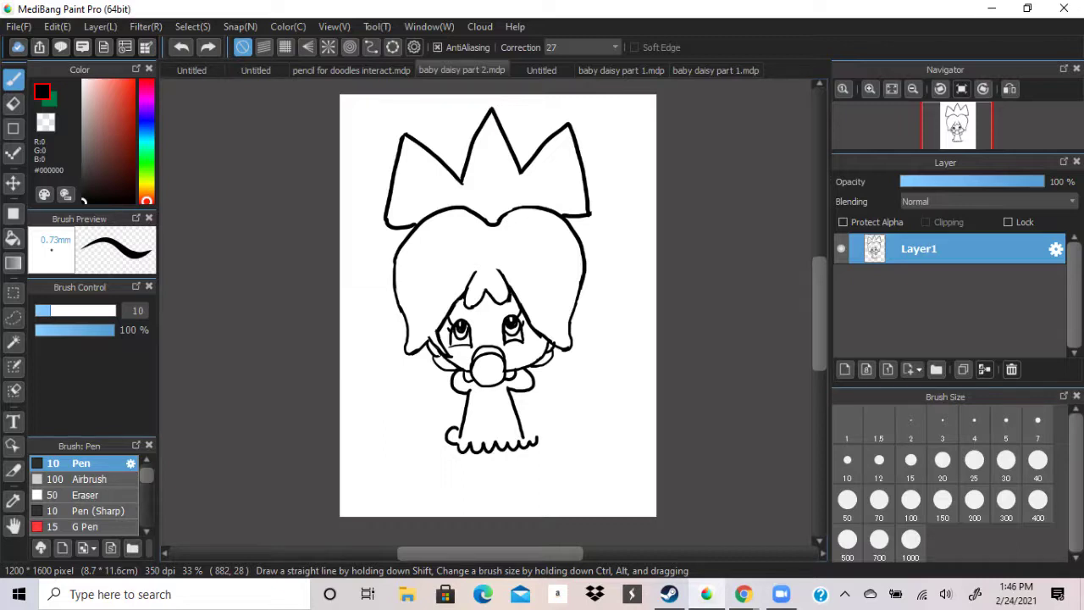
left_click_drag(523, 439, 537, 439)
left_click_drag(462, 437, 521, 435)
Add a second layer of scalloped ruffles under the hem, undoing and redrawing its right end
left_click_drag(448, 442, 547, 437)
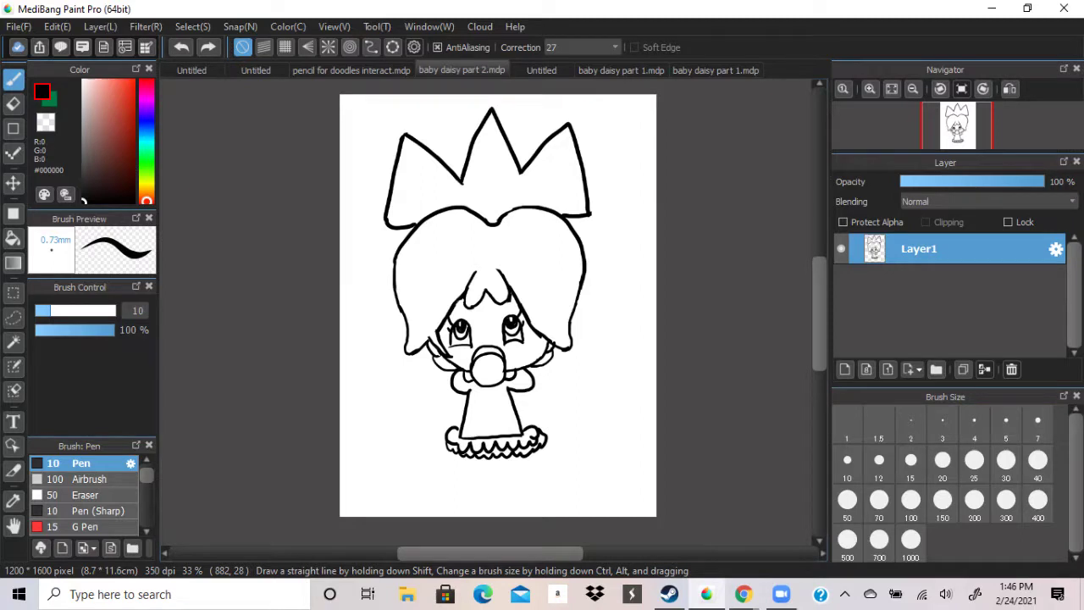
key("ctrl+z")
left_click_drag(541, 429, 542, 447)
left_click_drag(459, 458, 494, 457)
left_click_drag(505, 461, 537, 457)
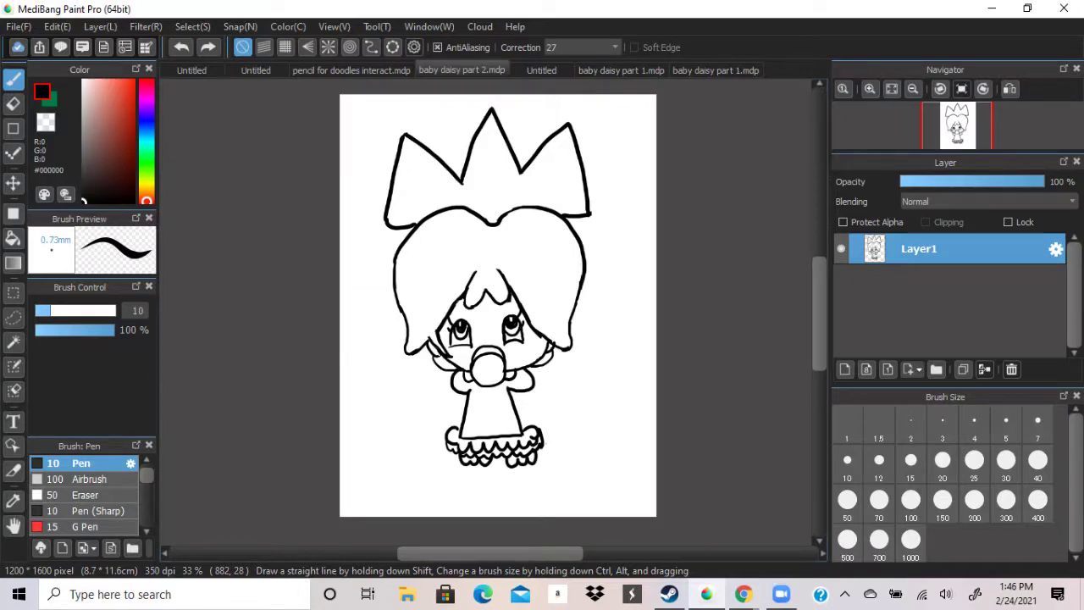
Draw two short legs with rounded feet below the ruffled skirt
left_click_drag(468, 462, 467, 486)
left_click_drag(485, 465, 484, 484)
left_click_drag(467, 481, 487, 485)
left_click_drag(514, 463, 517, 486)
left_click_drag(528, 464, 531, 485)
left_click_drag(532, 481, 515, 495)
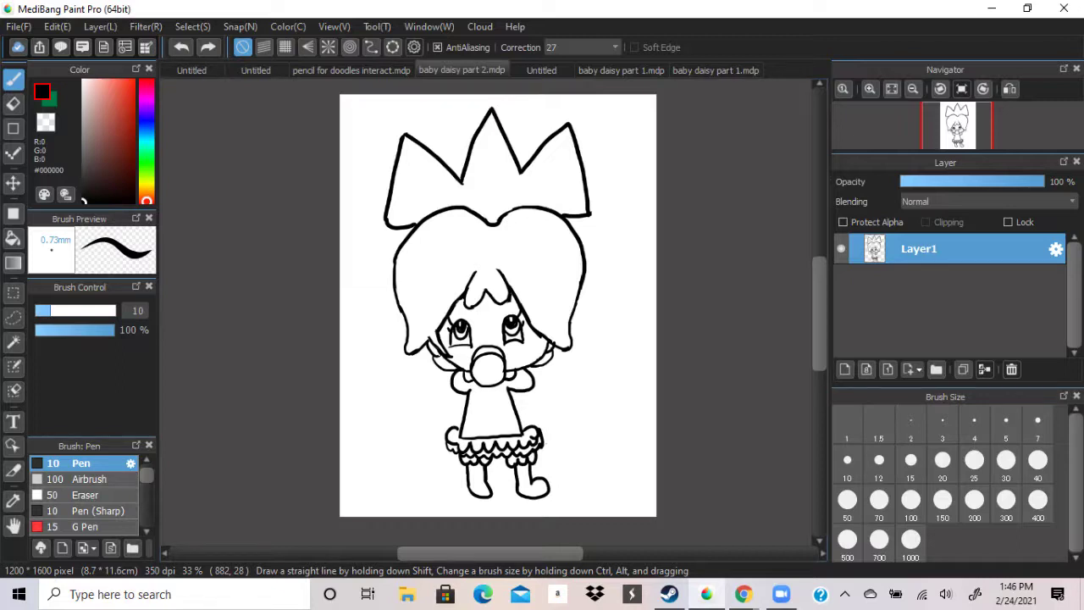
Draw shoes on both feet, adding the opening, strap and sole lines
left_click_drag(520, 483, 544, 491)
left_click_drag(537, 479, 540, 493)
left_click_drag(518, 498, 550, 484)
left_click_drag(468, 484, 500, 496)
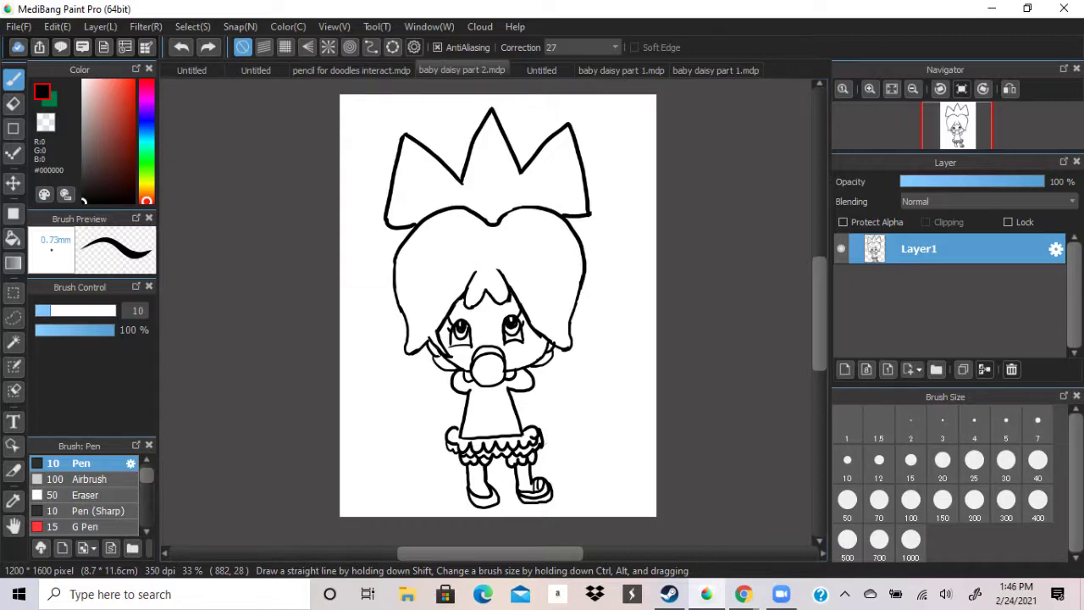
left_click_drag(487, 485, 481, 495)
left_click_drag(468, 498, 504, 506)
Draw both arms extending outward from the puff sleeves, ending in small hands with fingers
left_click_drag(454, 391, 444, 412)
left_click_drag(465, 394, 452, 419)
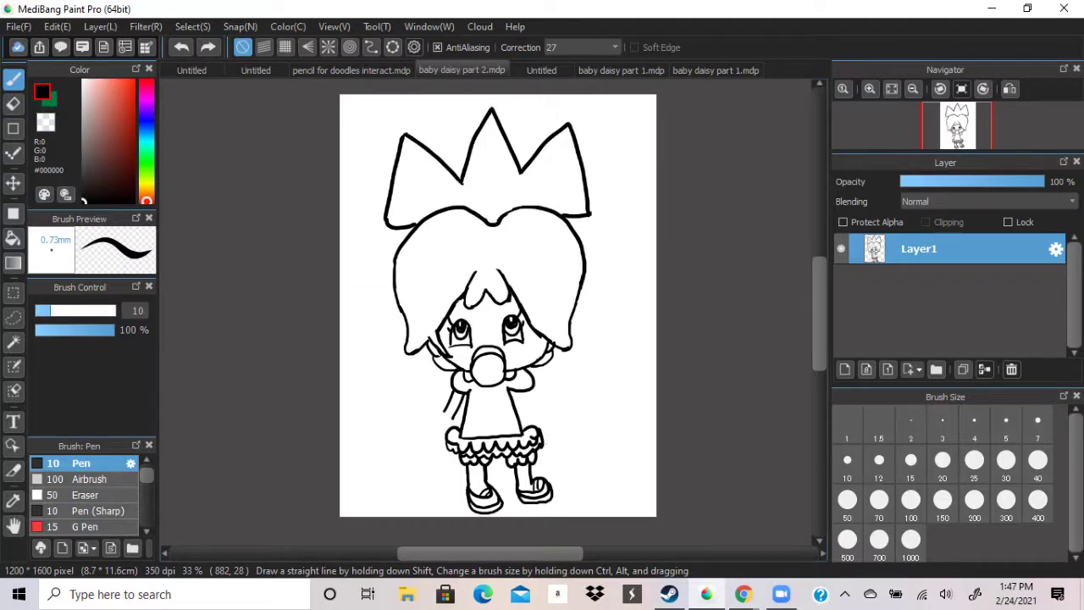
left_click_drag(454, 410, 458, 426)
left_click_drag(525, 391, 549, 414)
left_click_drag(535, 381, 560, 406)
left_click_drag(549, 404, 556, 418)
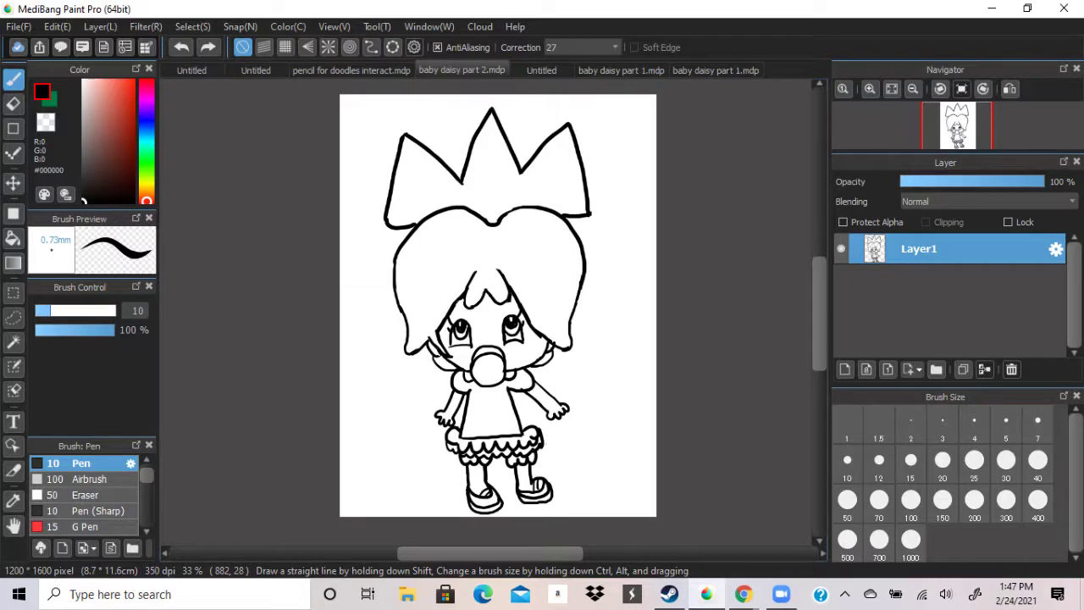
Draw a flower with a round centre and surrounding petals on the chest of the dress
left_click_drag(490, 396, 488, 398)
left_click_drag(489, 386, 485, 387)
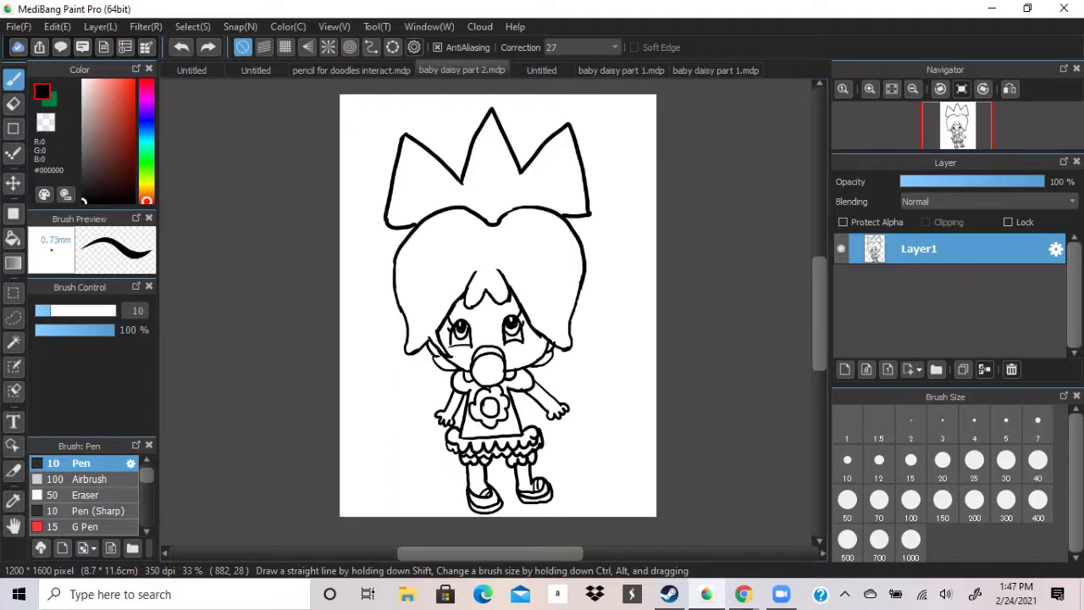
Draw a round knob with an oval base on the right edge of the crown
left_click_drag(573, 146, 567, 151)
left_click_drag(577, 151, 580, 172)
key("ctrl+z")
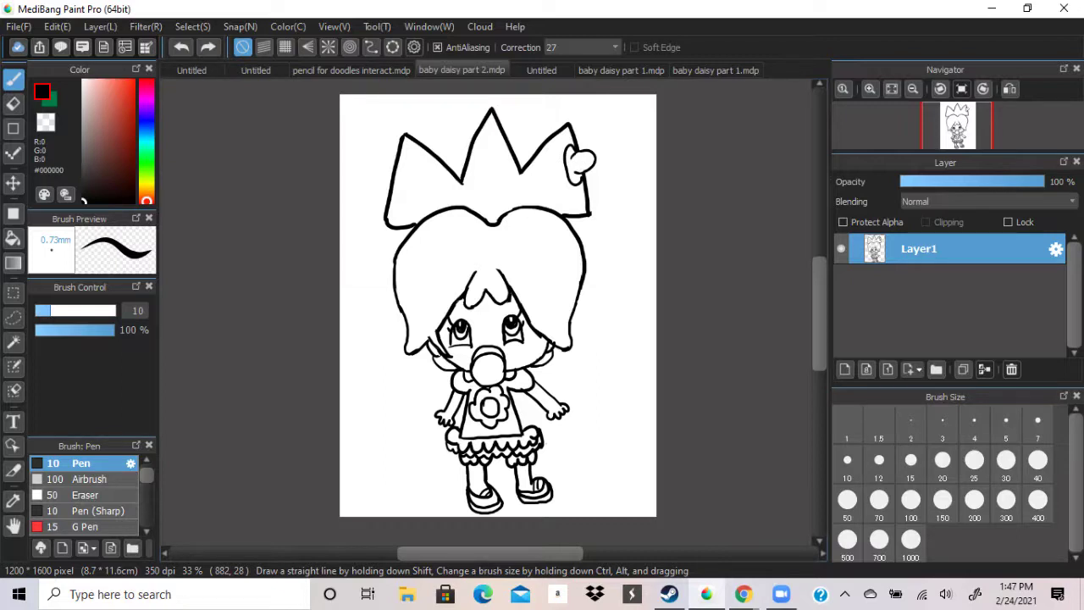
left_click_drag(572, 159, 583, 167)
left_click_drag(573, 154, 572, 178)
Draw a matching knob with an oval base on the crown's left edge and redraw the right knob
left_click_drag(398, 163, 398, 201)
left_click_drag(393, 170, 392, 196)
key("ctrl+z")
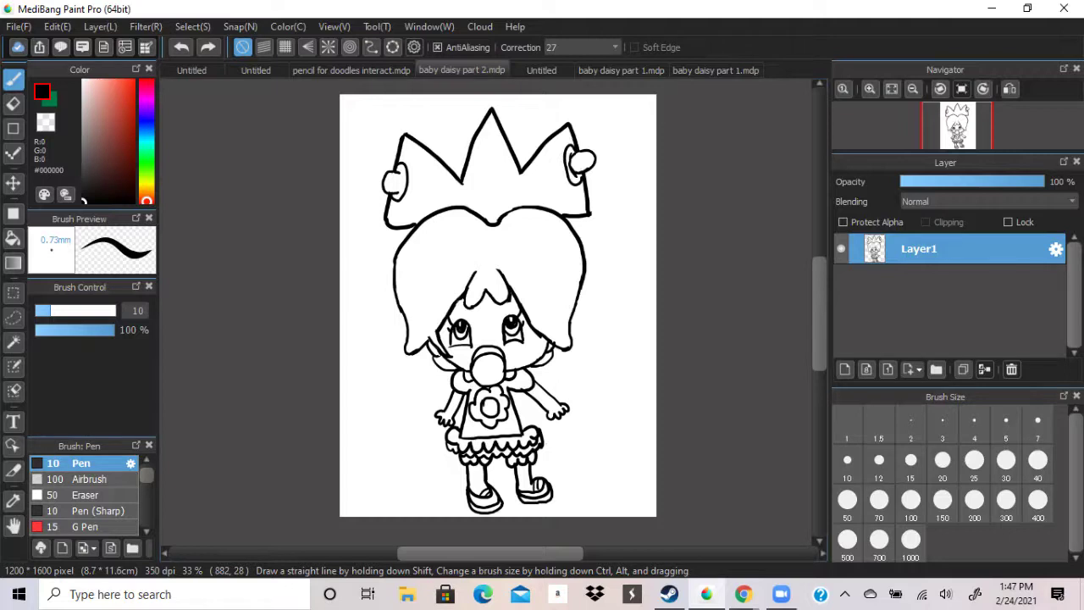
left_click_drag(400, 169, 397, 196)
key("ctrl+z")
left_click_drag(579, 150, 582, 177)
Draw a four-petal flower at the crown's centre and a double-line band connecting it to both side knobs
left_click_drag(490, 161, 488, 163)
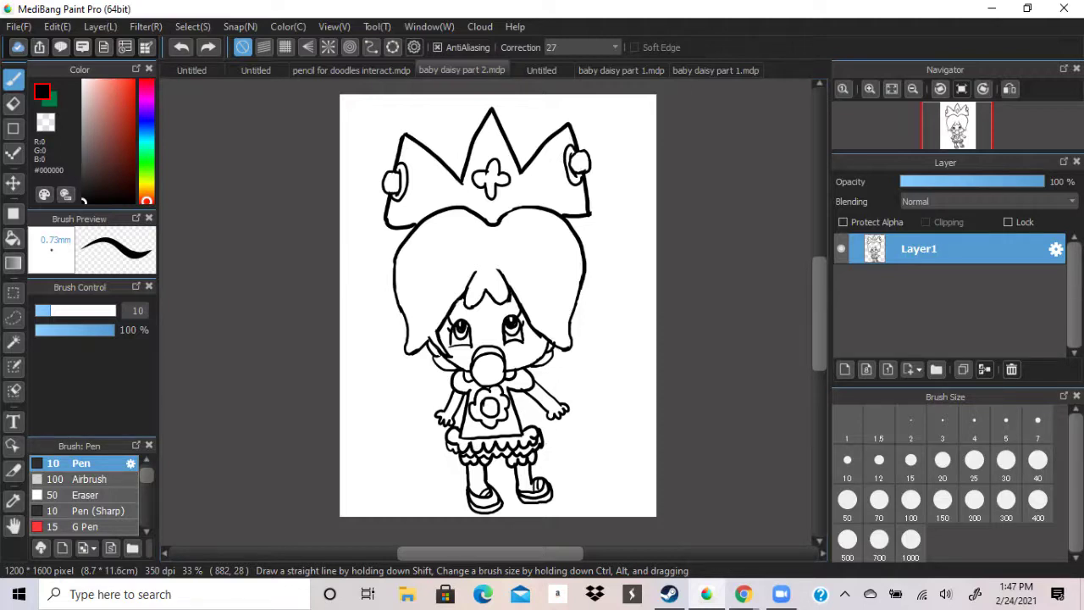
left_click_drag(493, 171, 491, 172)
left_click_drag(508, 177, 566, 168)
left_click_drag(508, 180, 567, 177)
left_click_drag(409, 182, 471, 180)
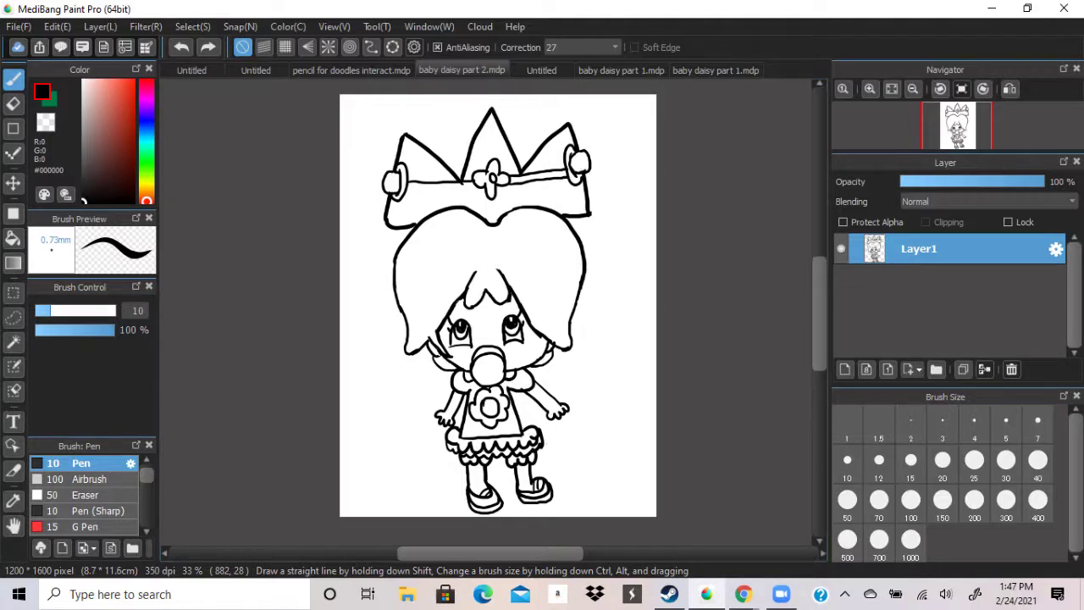
left_click_drag(409, 189, 479, 188)
Add a second contour line along one slope of each of the three crown points
left_click_drag(407, 132, 462, 177)
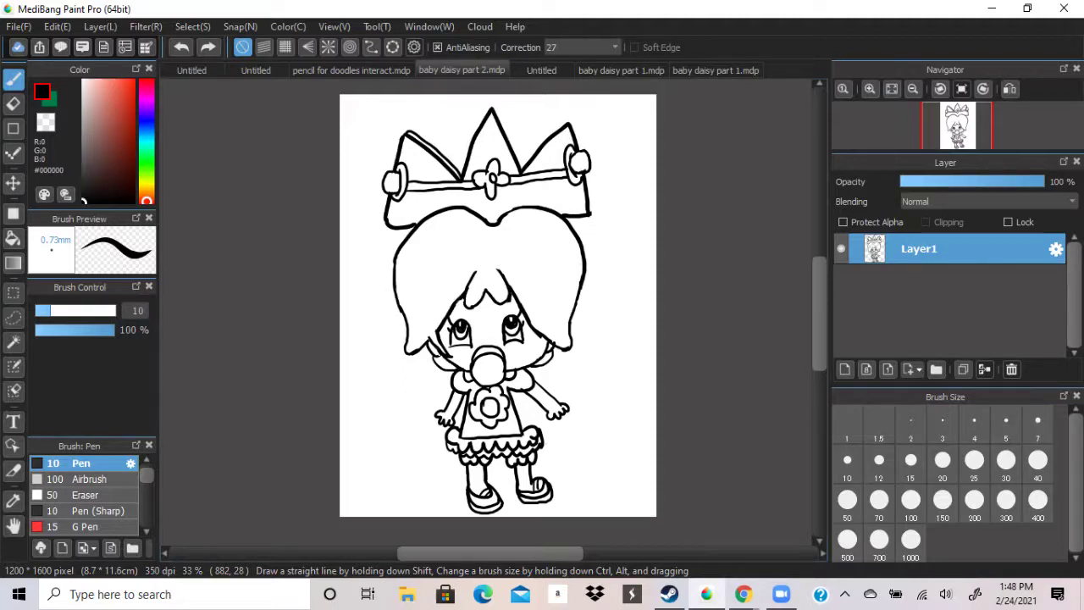
left_click_drag(489, 108, 460, 174)
left_click_drag(569, 121, 520, 165)
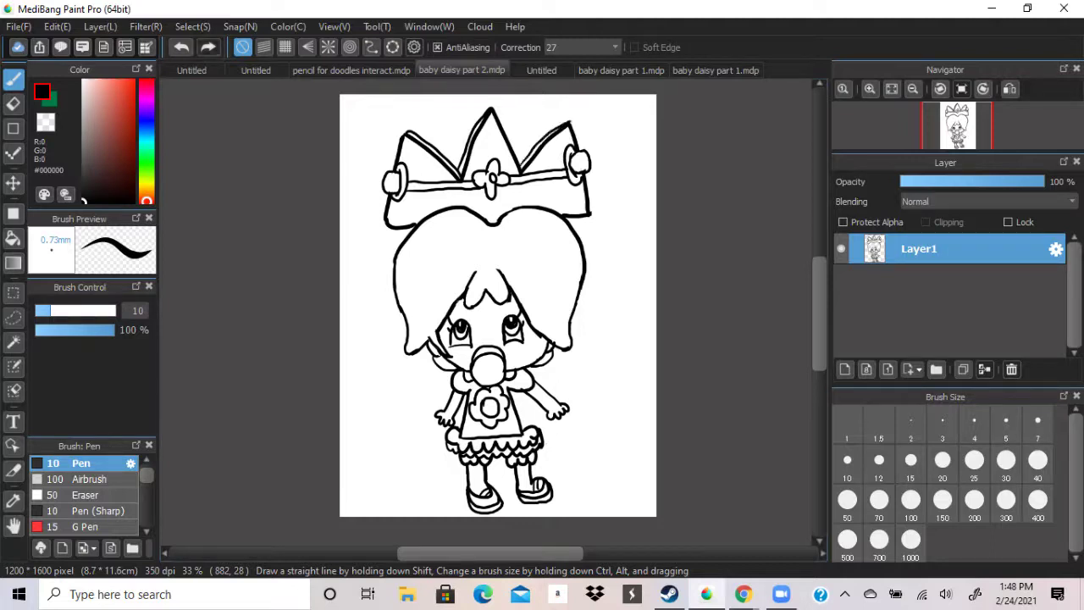